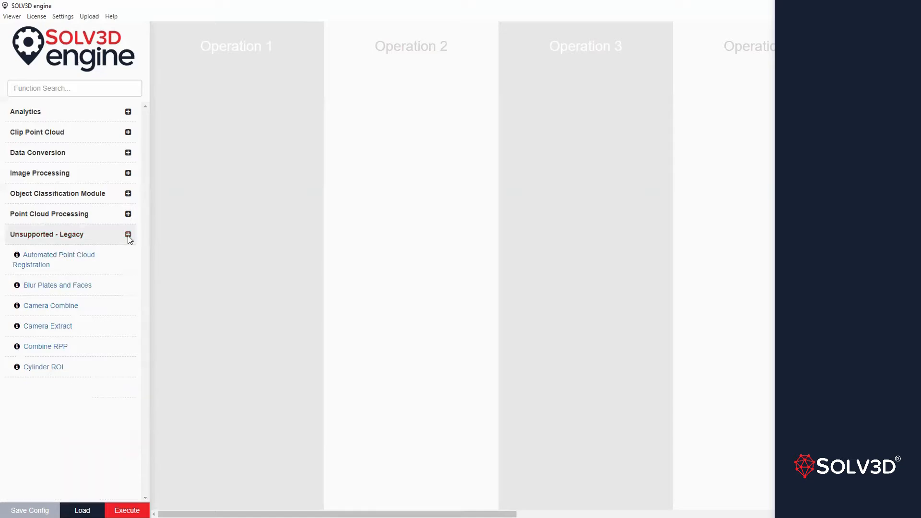
Search the functions for "projec" and add Projection Change to Operation 1, placed slightly lower in the column.
click(125, 238)
click(30, 87)
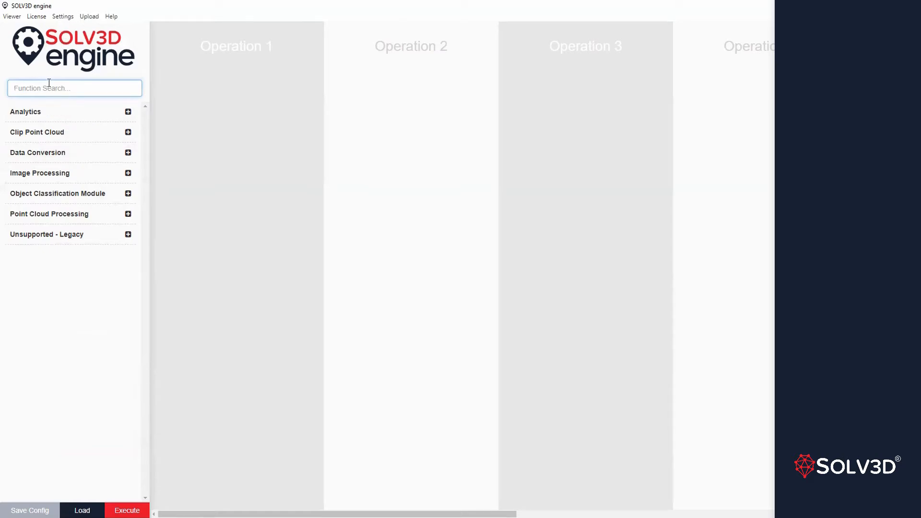
text(pro)
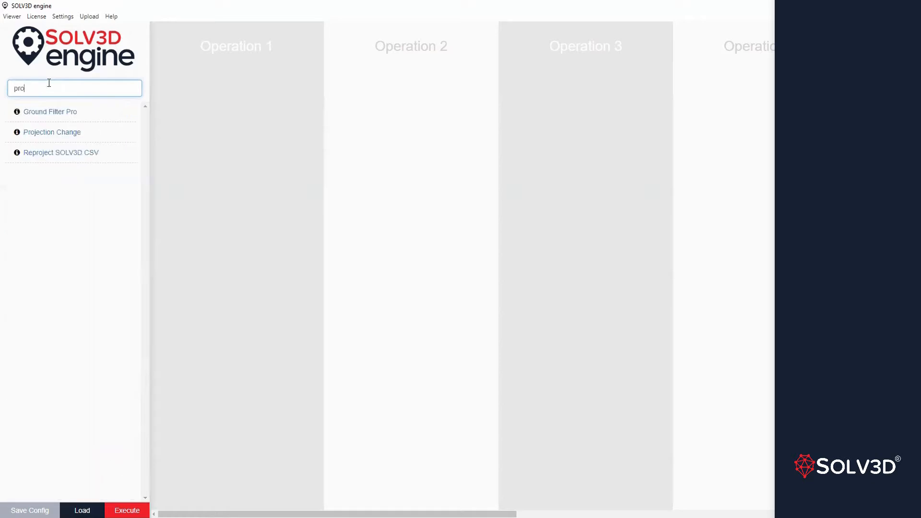
text(jed)
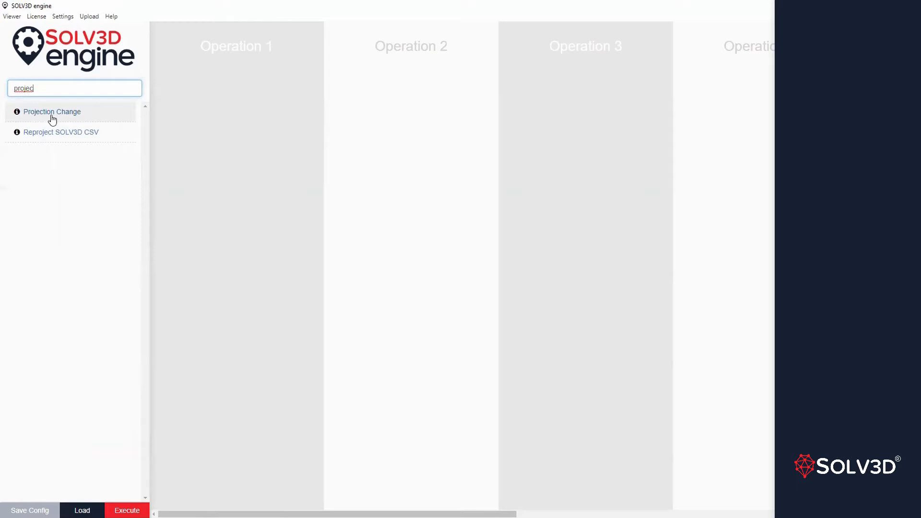
click(52, 115)
drag(231, 54, 229, 136)
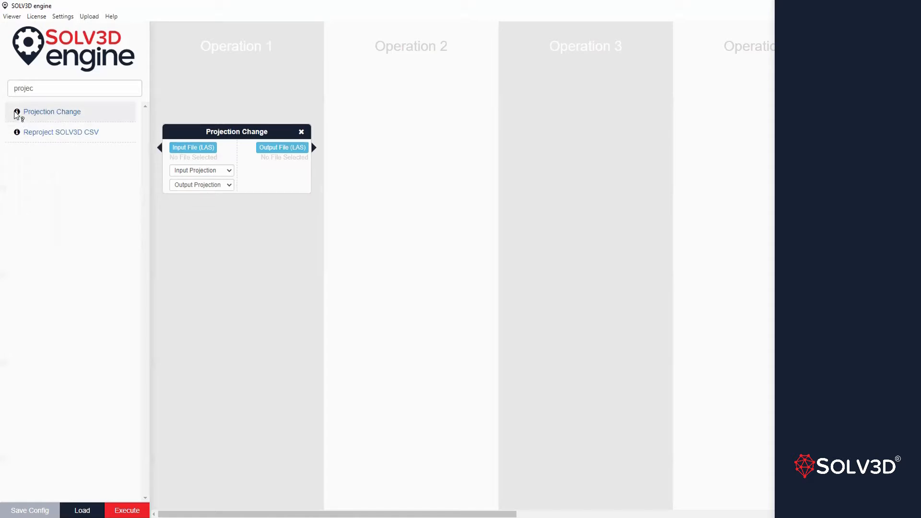
Read the Projection Change documentation and examine its available input projections and parameter summary.
click(17, 113)
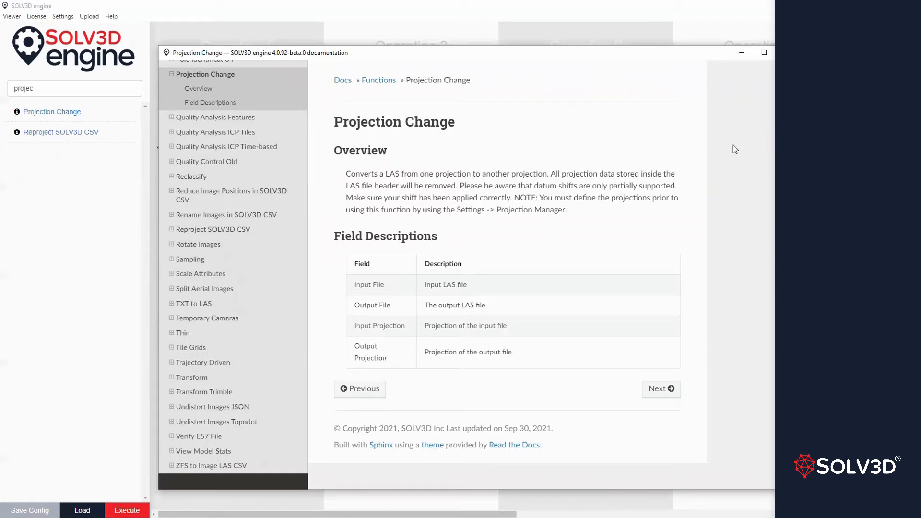
click(787, 53)
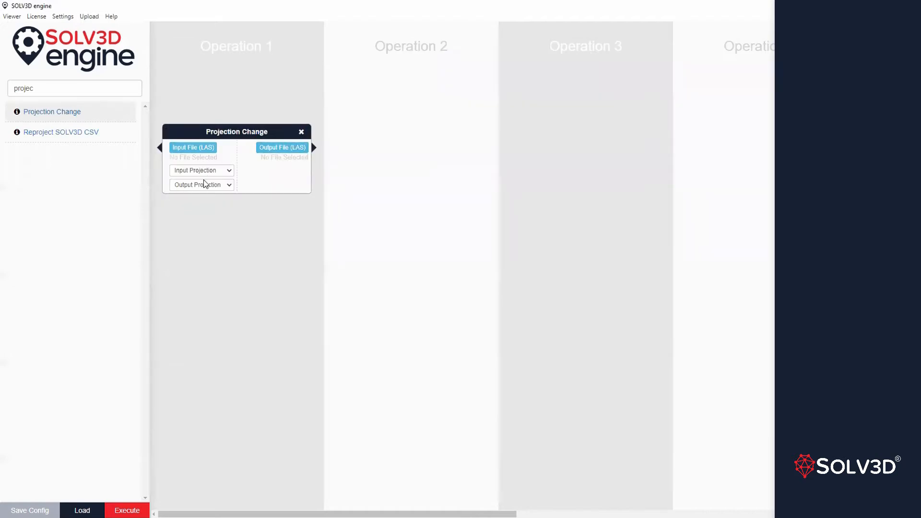
click(227, 172)
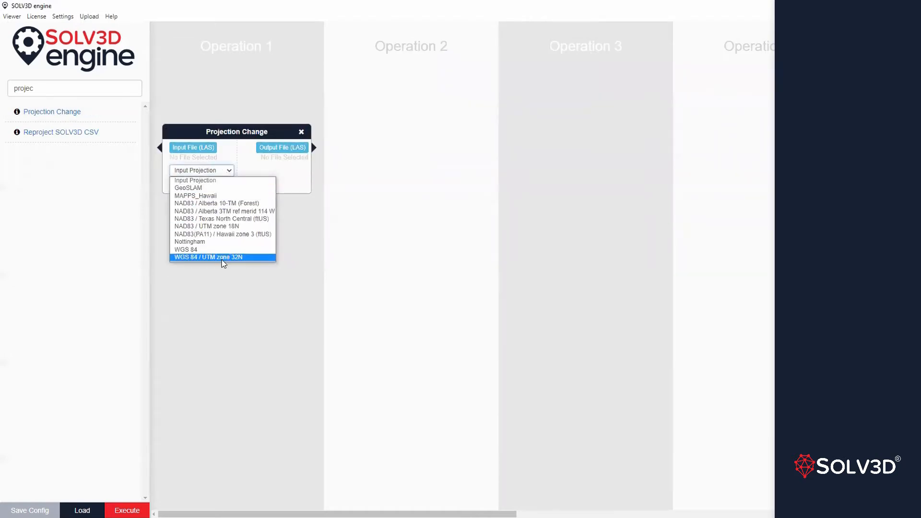
click(223, 160)
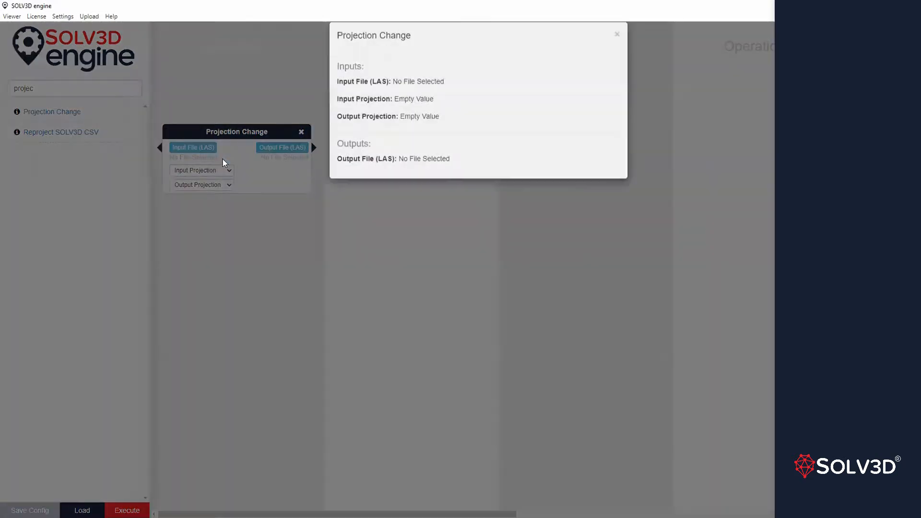
click(617, 49)
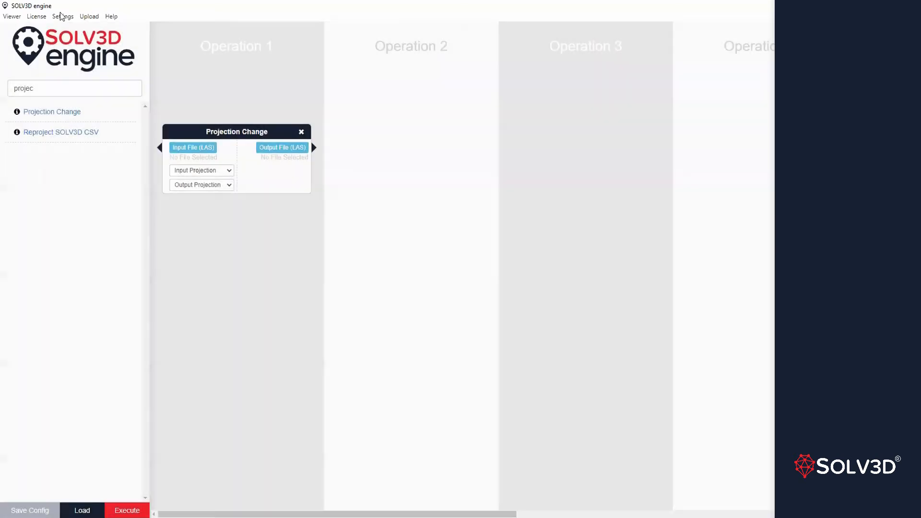
Examine the user projection list and the form for adding a new projection, without saving anything.
click(60, 17)
click(67, 41)
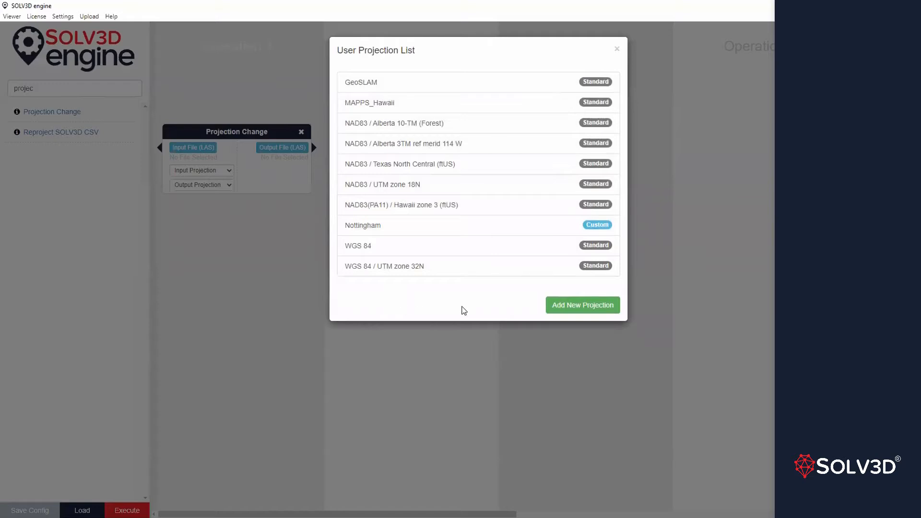
click(576, 312)
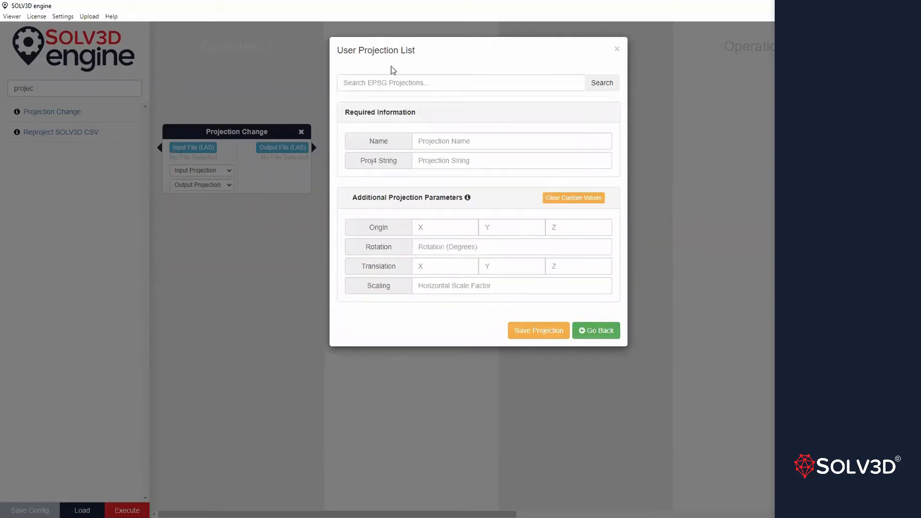
click(364, 83)
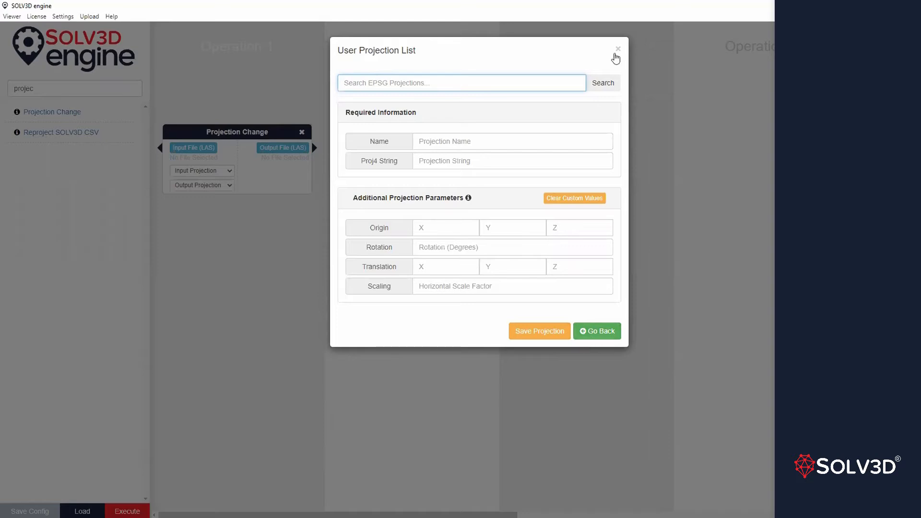
click(617, 49)
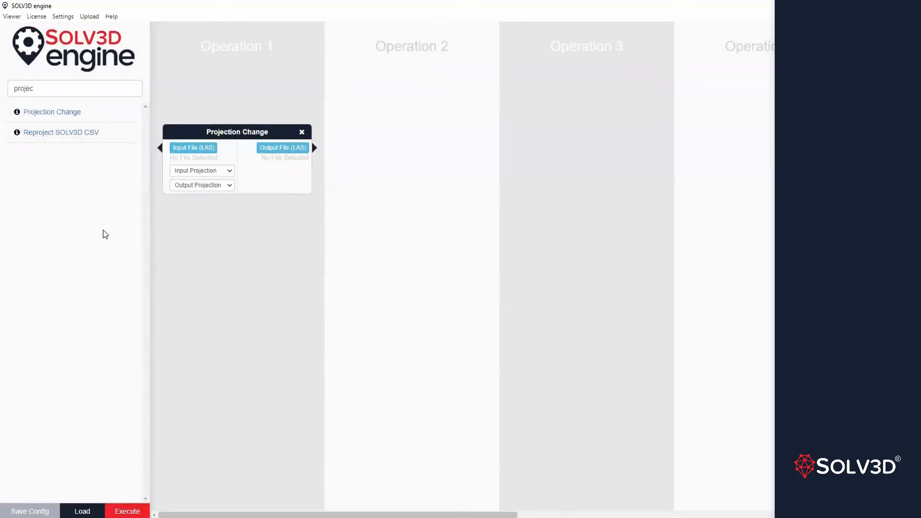
Remove the Projection Change function from Operation 1 and clear the function search.
click(301, 132)
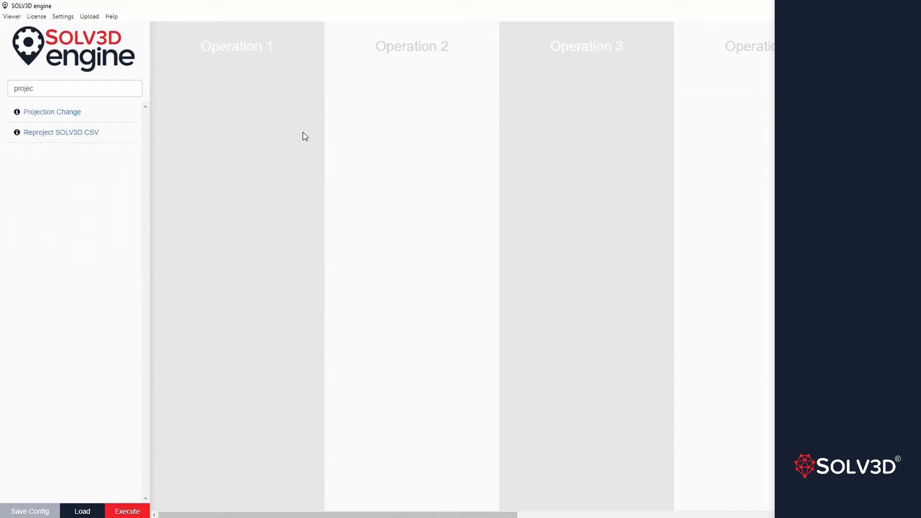
double_click(77, 84)
key(BackSpace)
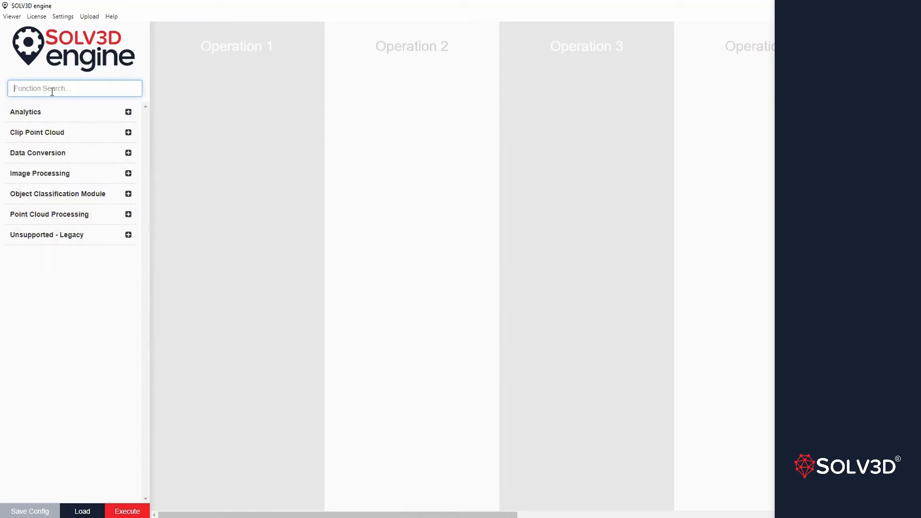
Search the functions for "combine" and add Combine LAS to Operation 1, placed slightly lower in the column.
text(combine)
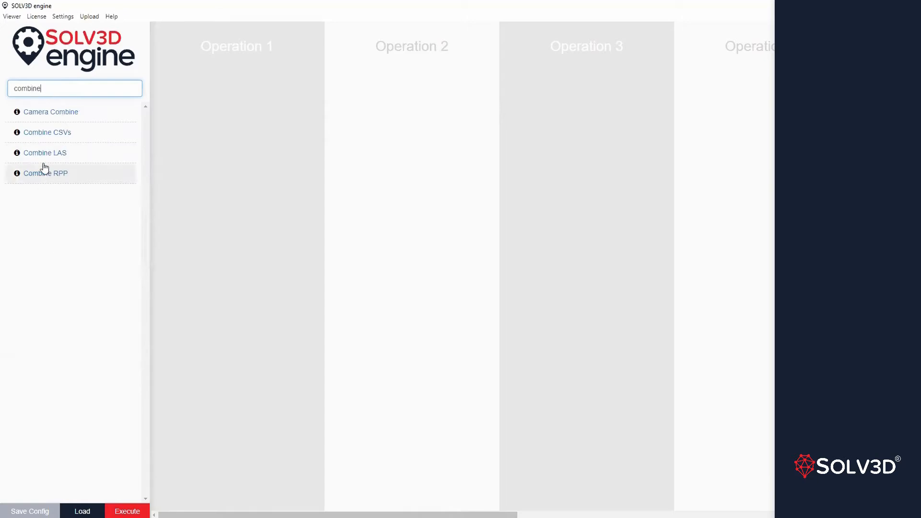
click(43, 162)
click(43, 163)
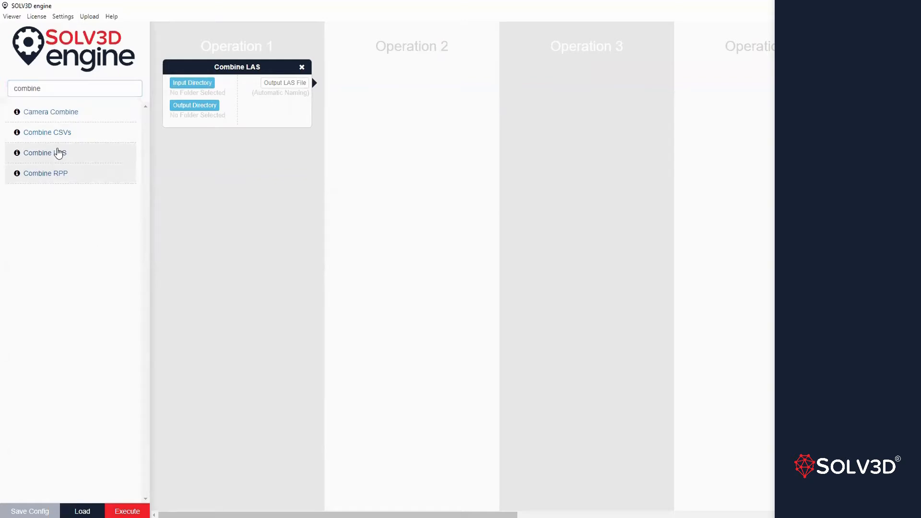
drag(238, 70, 237, 143)
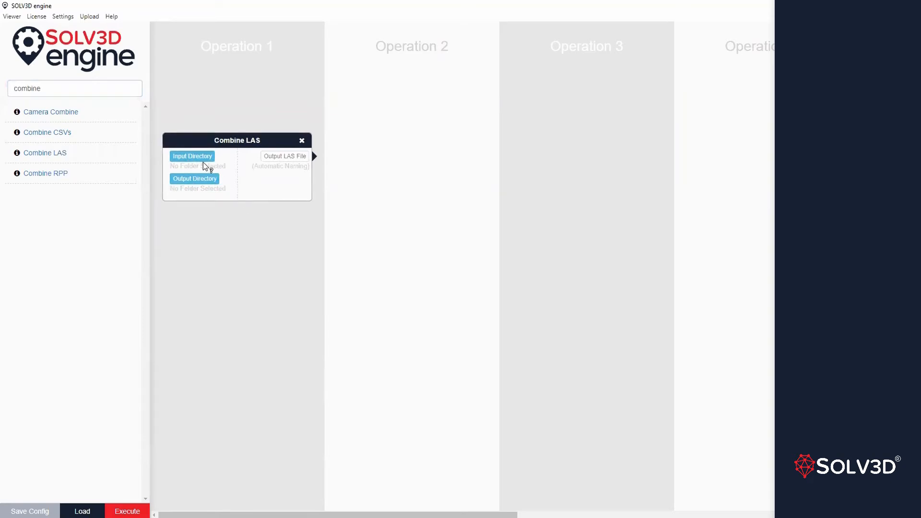
Set the Combine LAS input directory to the LiDAR folder in Desktop > Sample Datasets > Engine_Viewer.
click(193, 156)
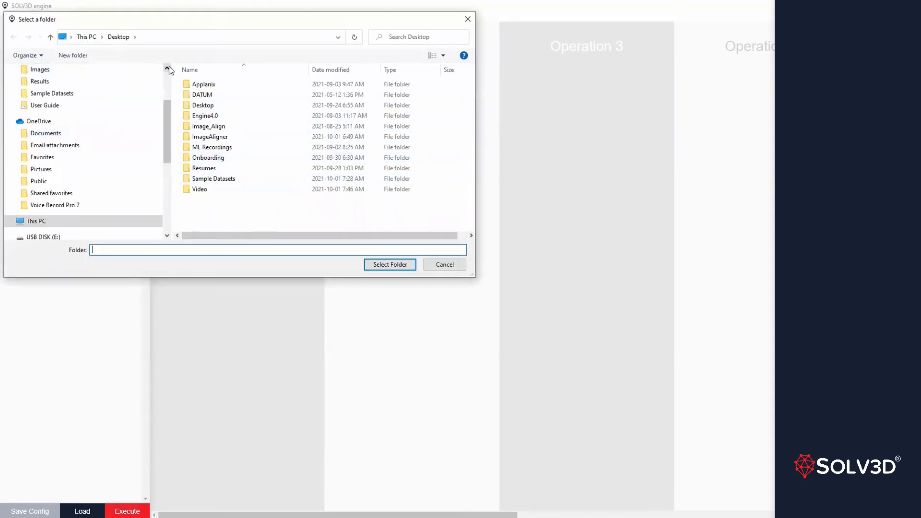
double_click(207, 179)
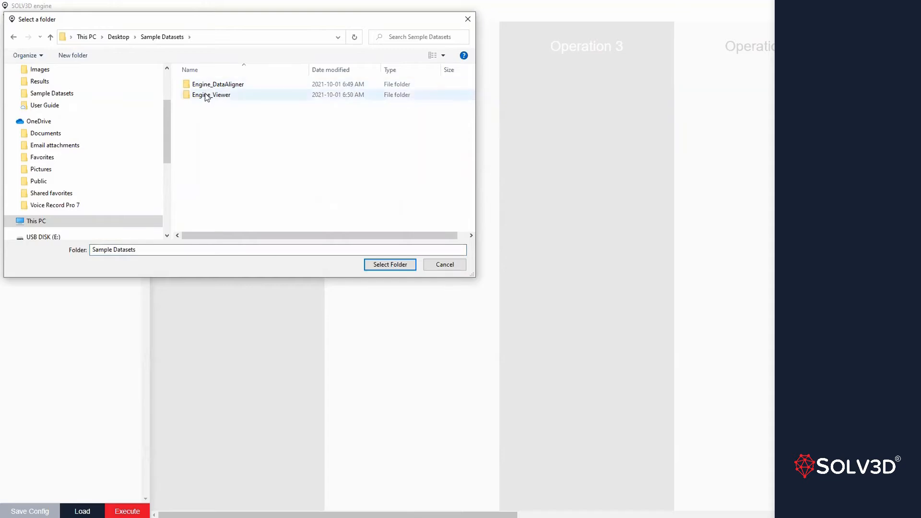
double_click(205, 95)
double_click(206, 95)
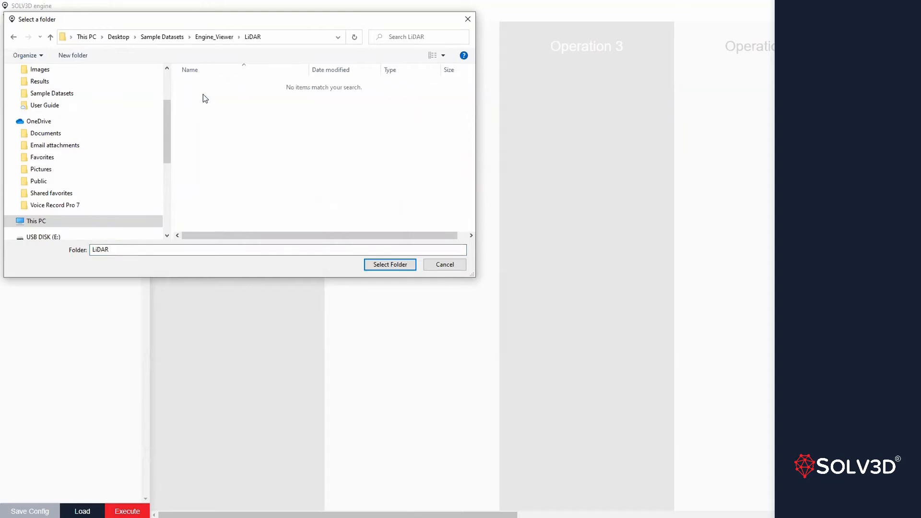
click(391, 264)
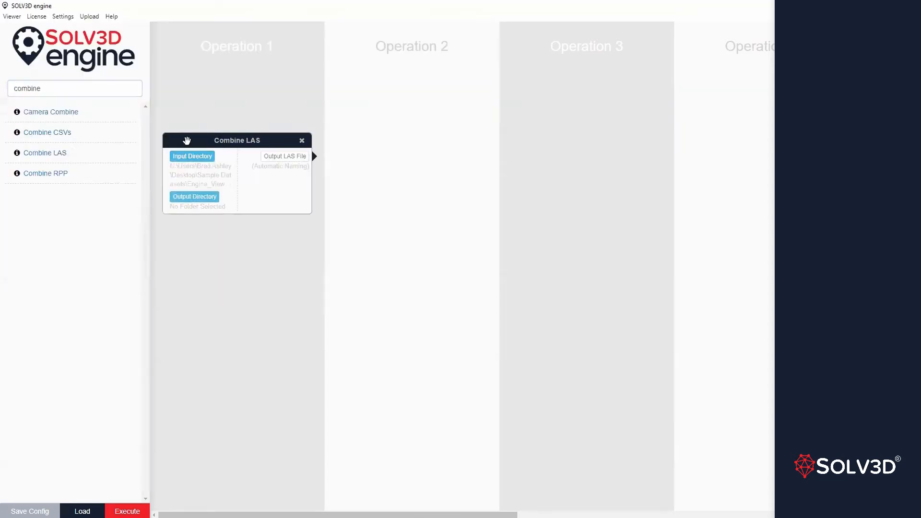
Create a folder named Results in Engine_Viewer and set it as the Combine LAS output directory.
click(206, 201)
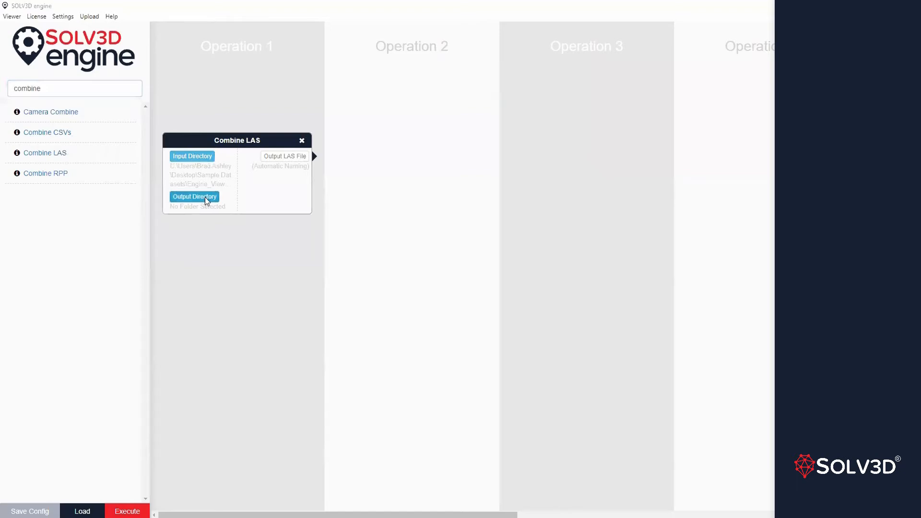
click(212, 37)
right_click(211, 118)
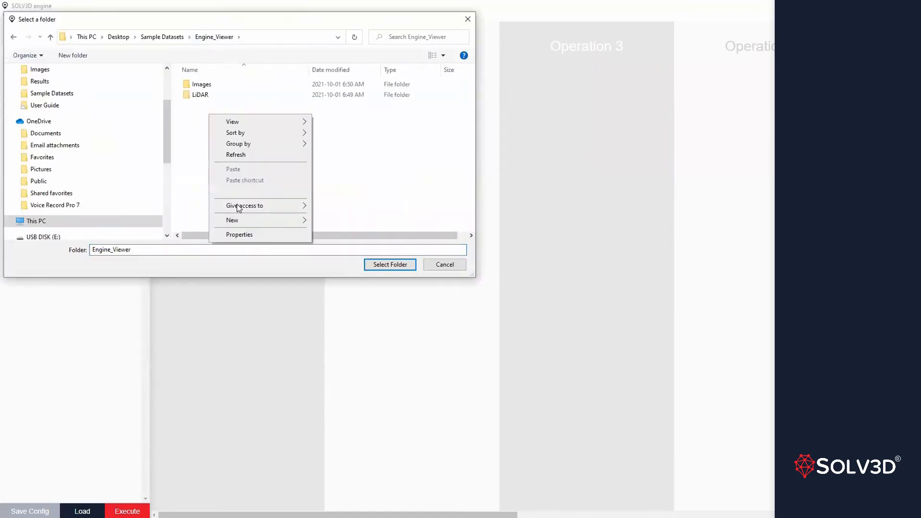
mouse_move(237, 222)
click(326, 222)
text(Results)
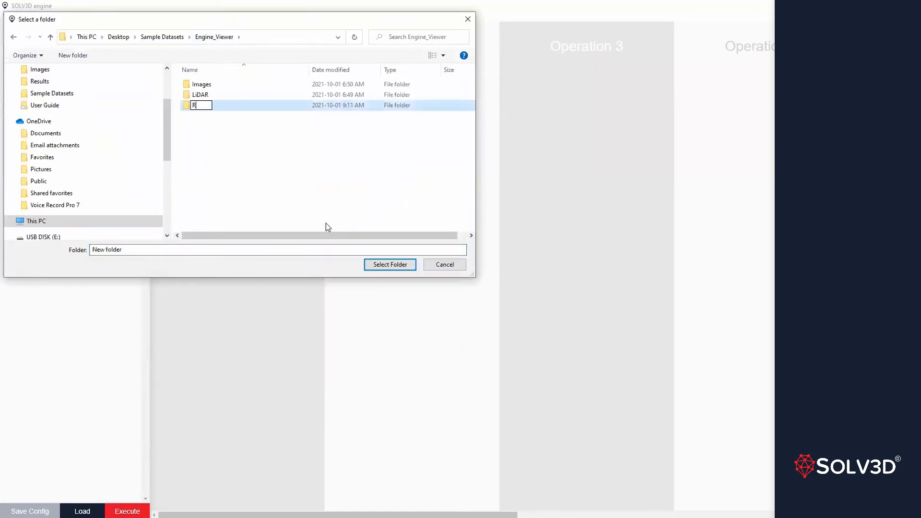
click(379, 266)
click(205, 106)
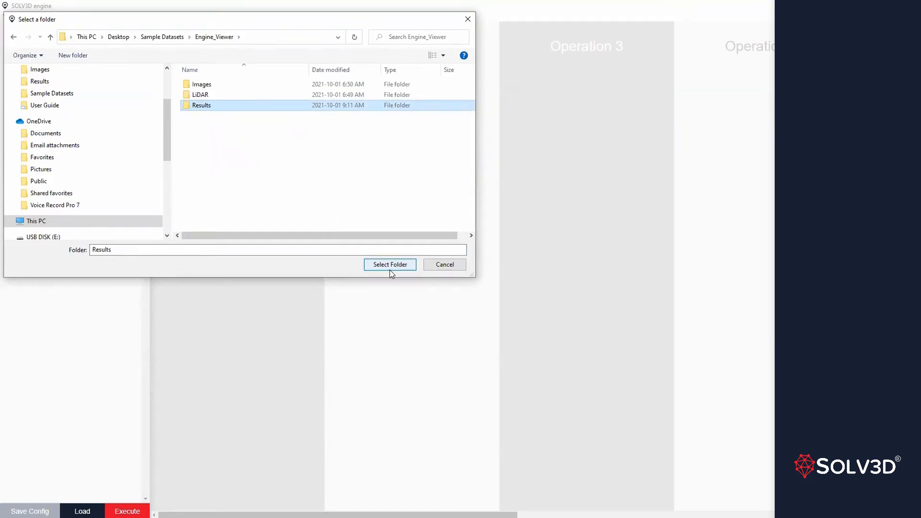
click(390, 265)
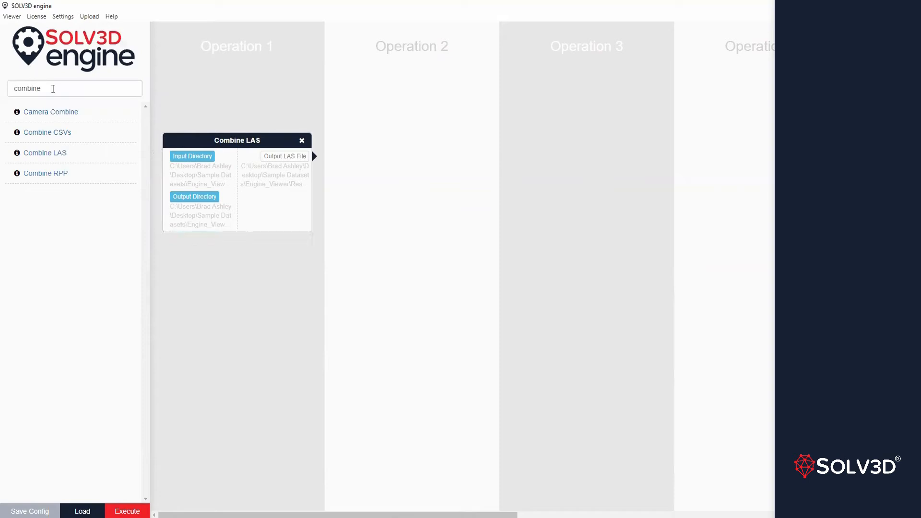
Search the functions for "gro" and add Ground Filter Basic to Operation 2.
double_click(53, 89)
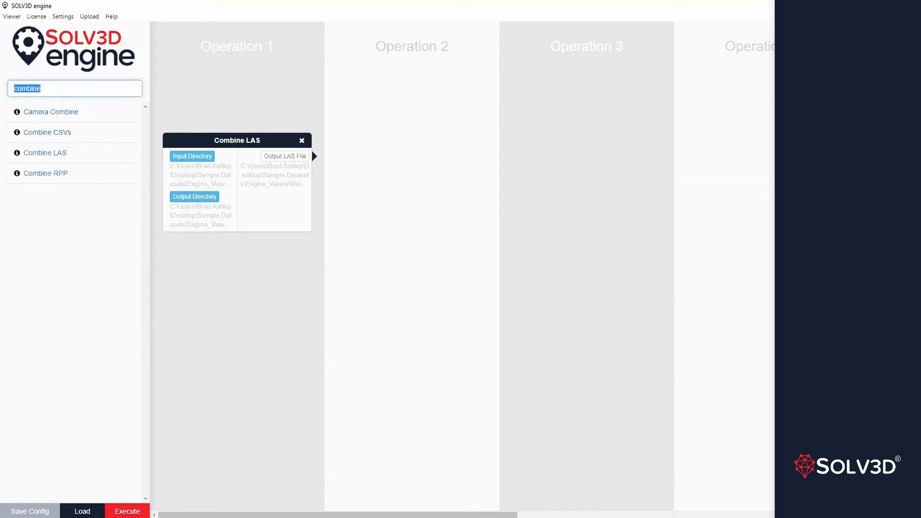
text(gro)
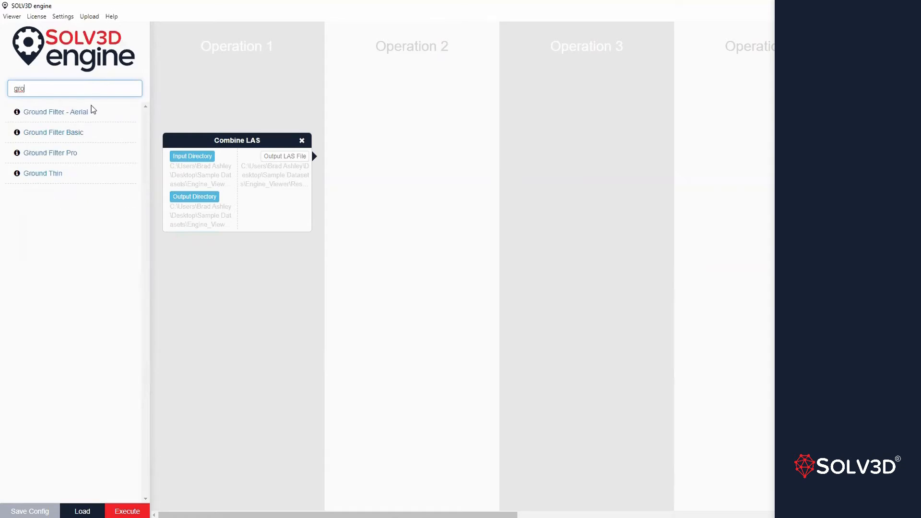
drag(53, 133, 389, 219)
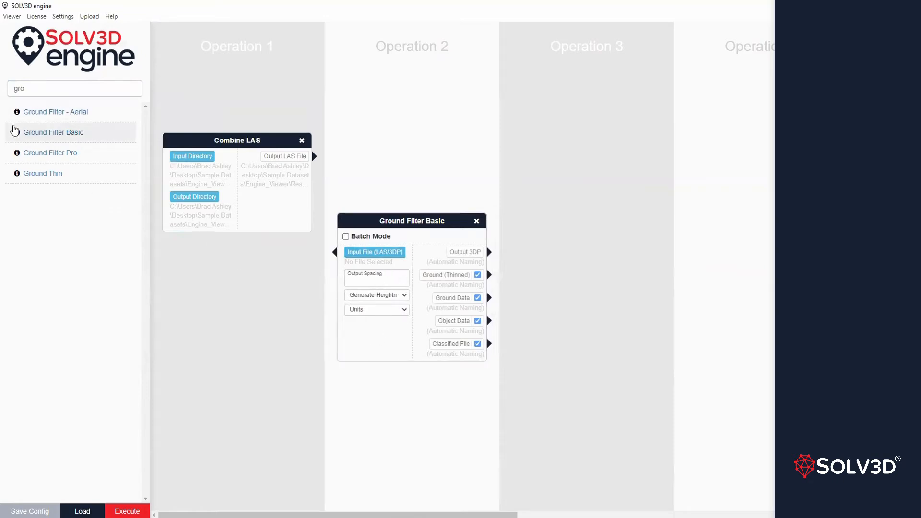
Read the overview and field descriptions in the Ground Filter Basic documentation, then close it.
click(18, 133)
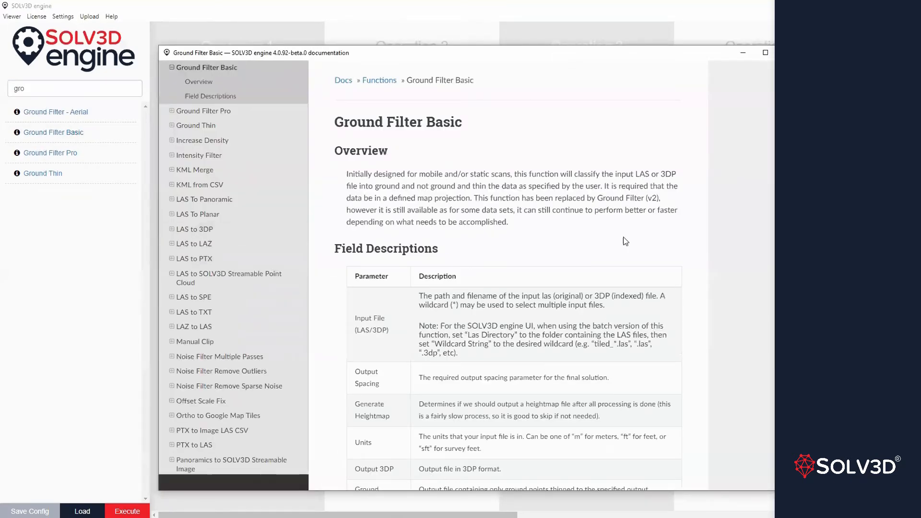
scroll(545, 263, down, 5)
scroll(532, 263, up, 5)
scroll(470, 333, down, 5)
scroll(470, 332, up, 4)
click(773, 54)
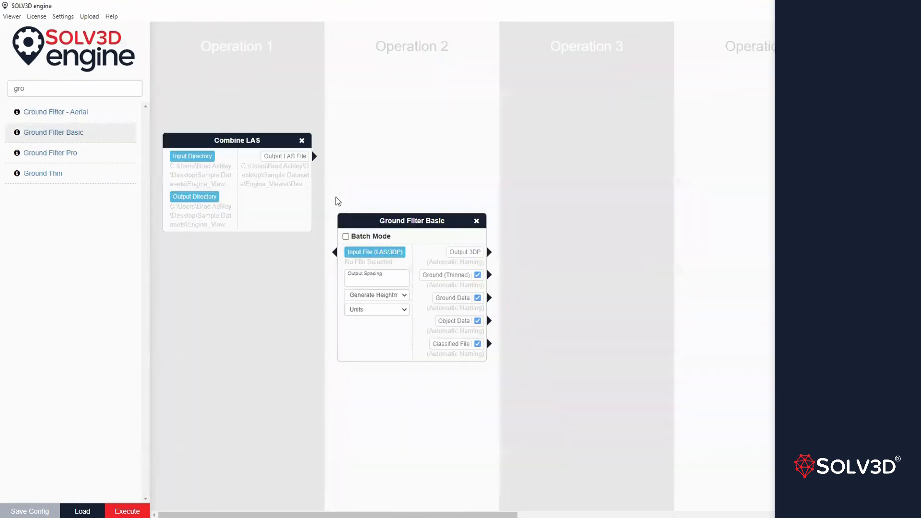
Search the functions for "nois" and add Noise Filter Multiple Passes to Operation 3.
double_click(35, 88)
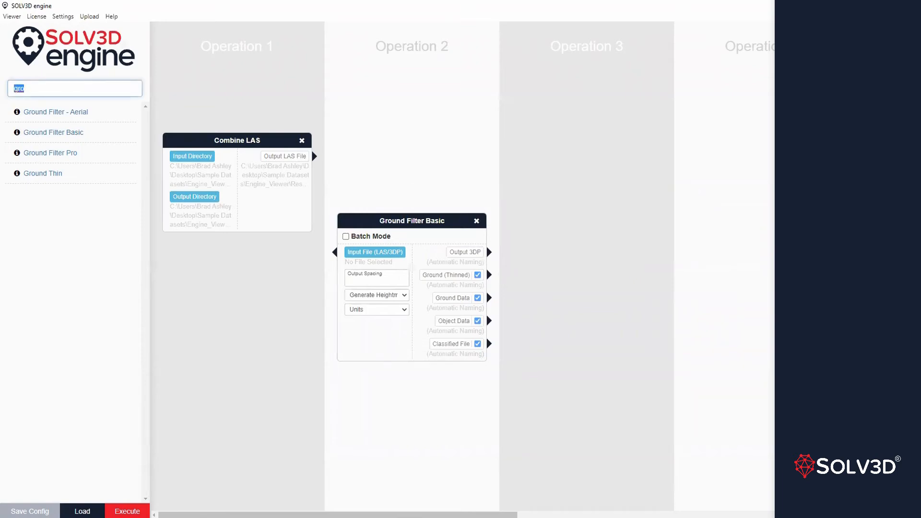
text(nois)
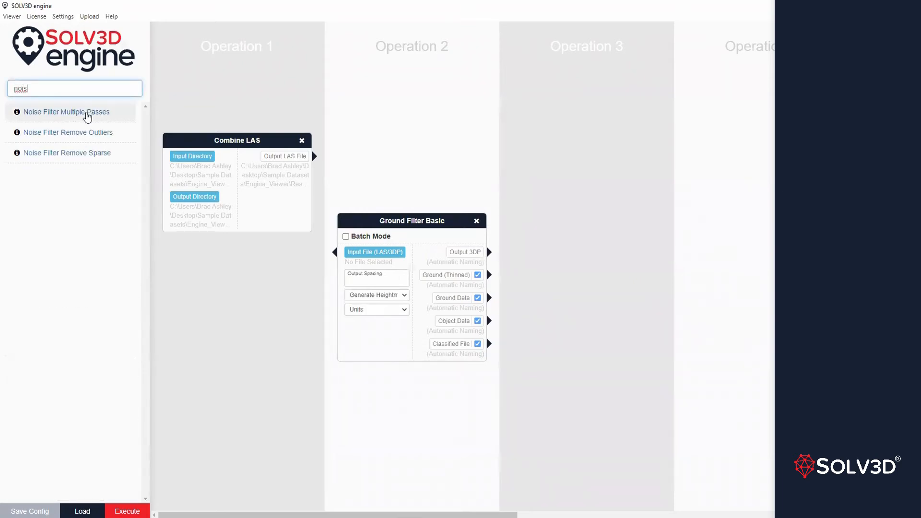
drag(85, 112, 582, 120)
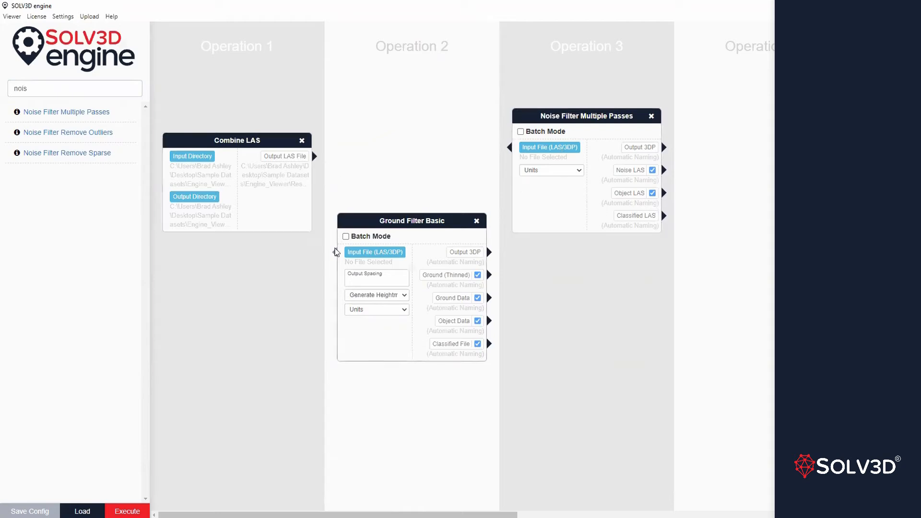
Connect the Combine LAS output file to the Ground Filter Basic input, and its Output 3DP to the Noise Filter Multiple Passes input.
drag(314, 156, 335, 252)
drag(489, 252, 510, 153)
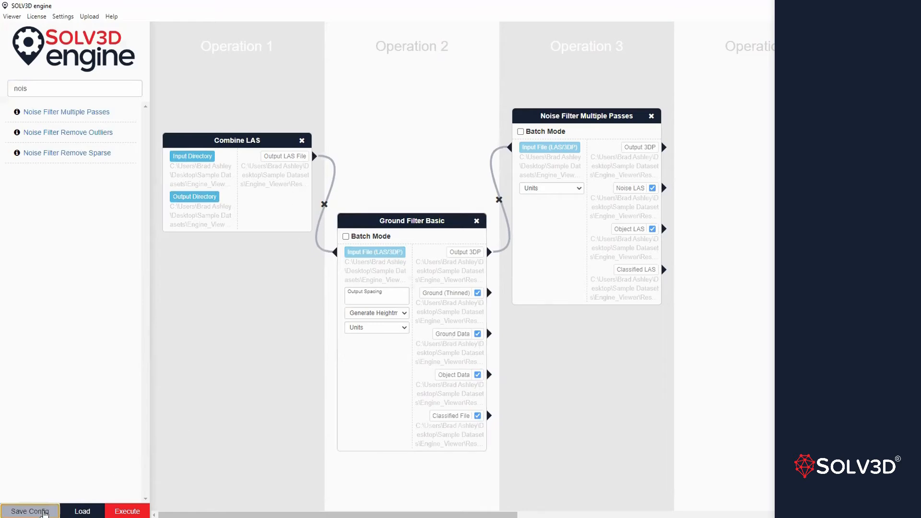
Save the workflow configuration as NoiseFilter in the Results folder.
click(44, 513)
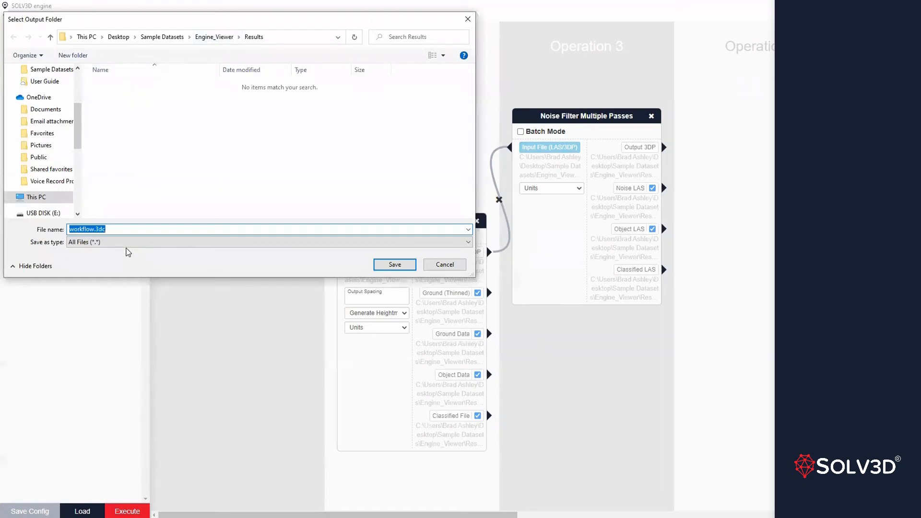
text(NoiseFilter)
click(393, 269)
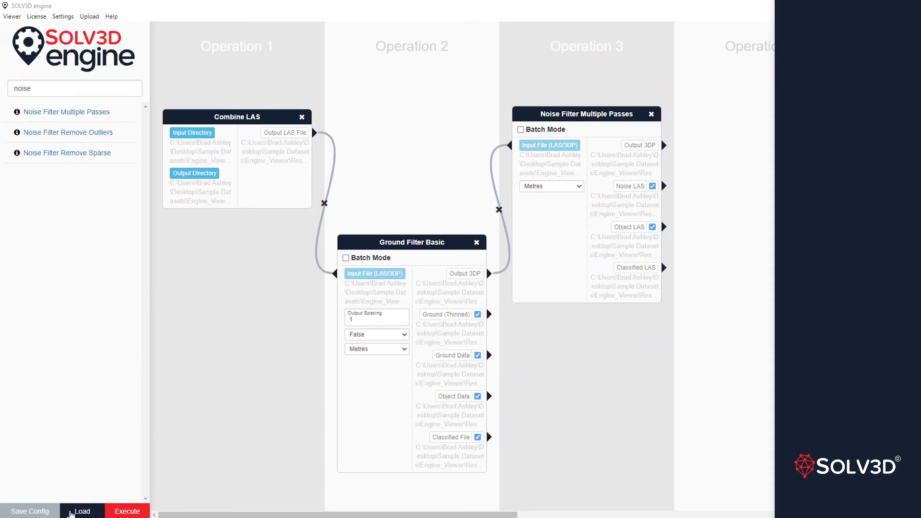
Load the saved NoiseFilter.3dc configuration from the Results folder.
click(71, 512)
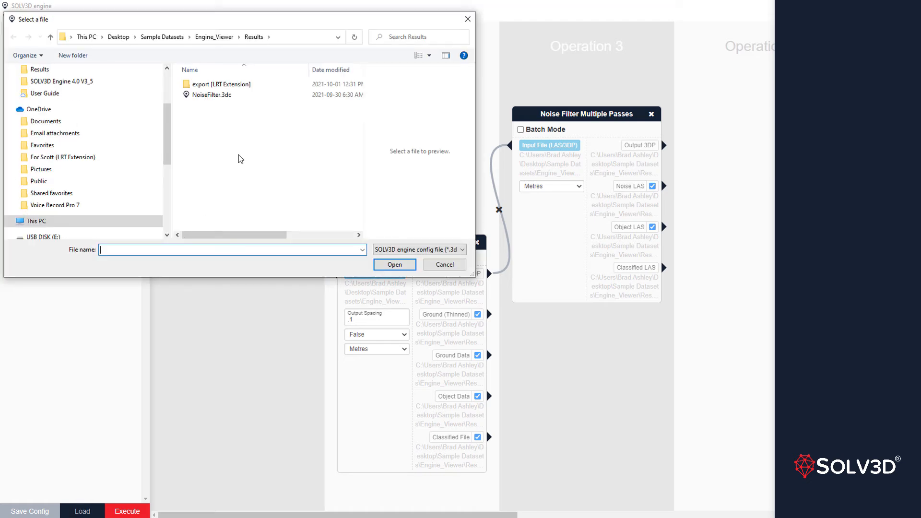
click(229, 98)
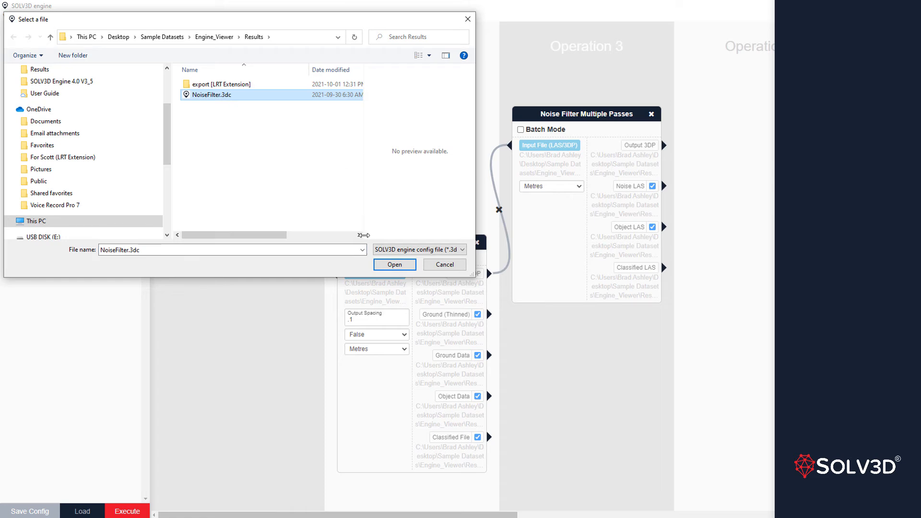
click(377, 263)
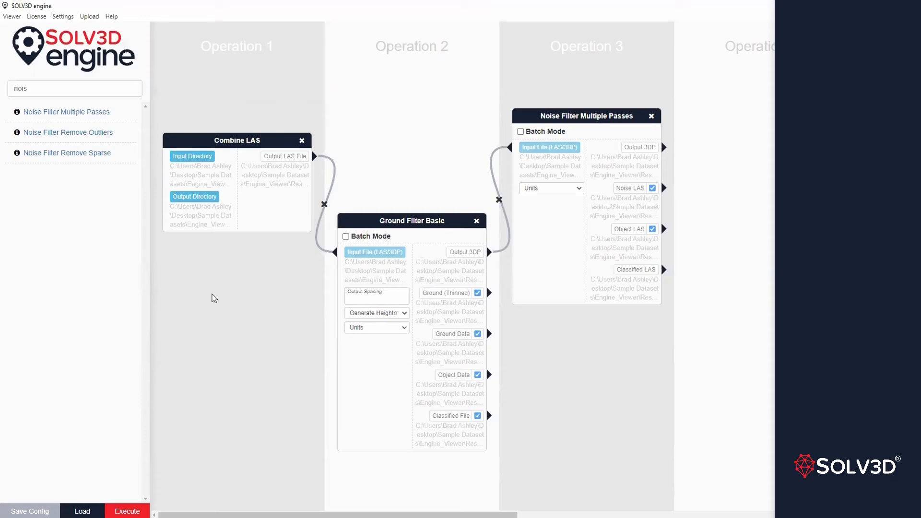
Disable the Ground Data and Ground (Thinned) outputs of Ground Filter Basic and set its heightmap generation to True.
click(478, 335)
click(478, 293)
click(404, 314)
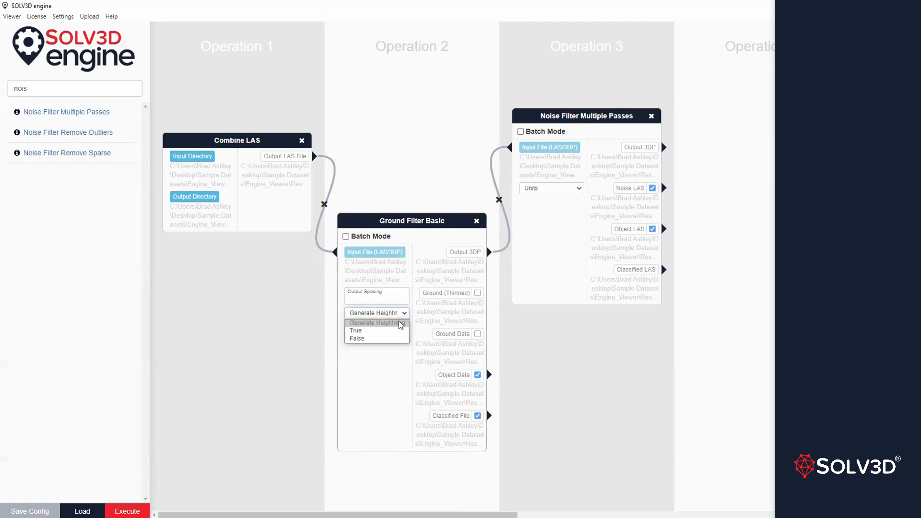
click(378, 331)
Set the units of Ground Filter Basic and Noise Filter Multiple Passes to Metres, and the ground filter's output spacing to 0.1.
click(379, 327)
click(373, 345)
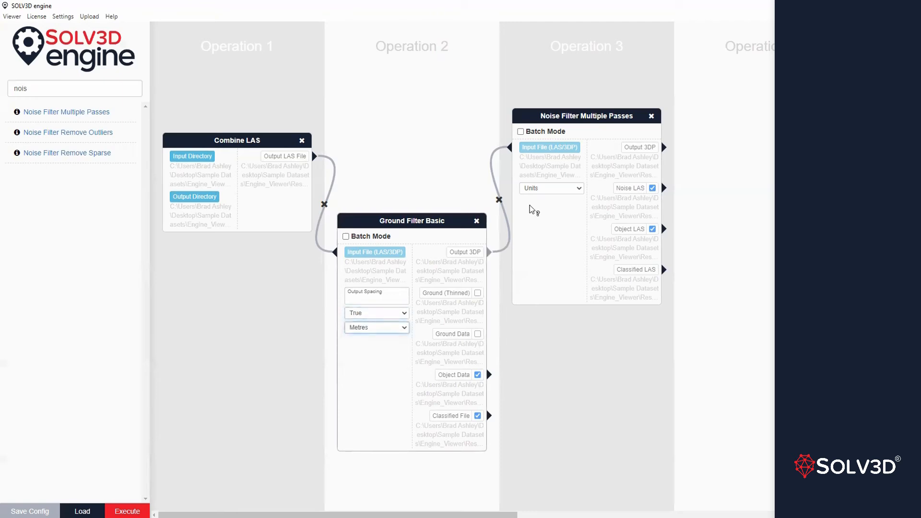
click(538, 188)
click(545, 205)
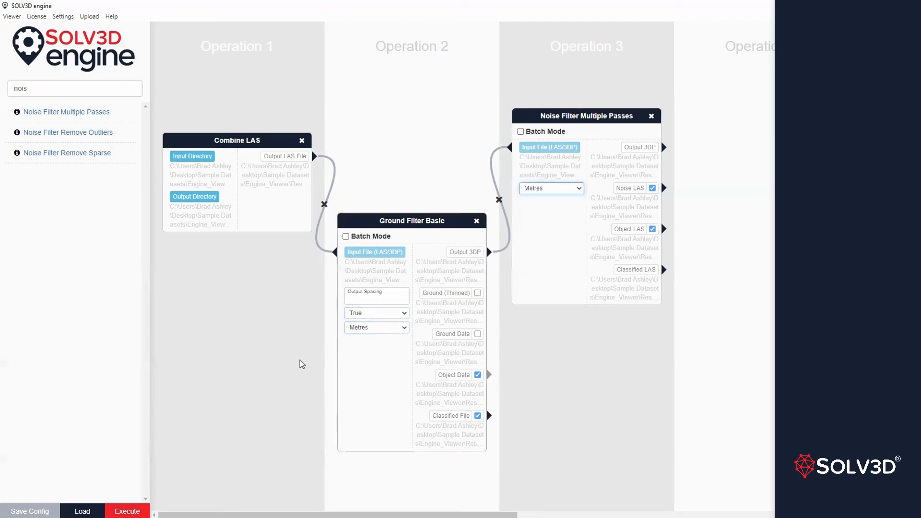
click(372, 301)
text(0.1)
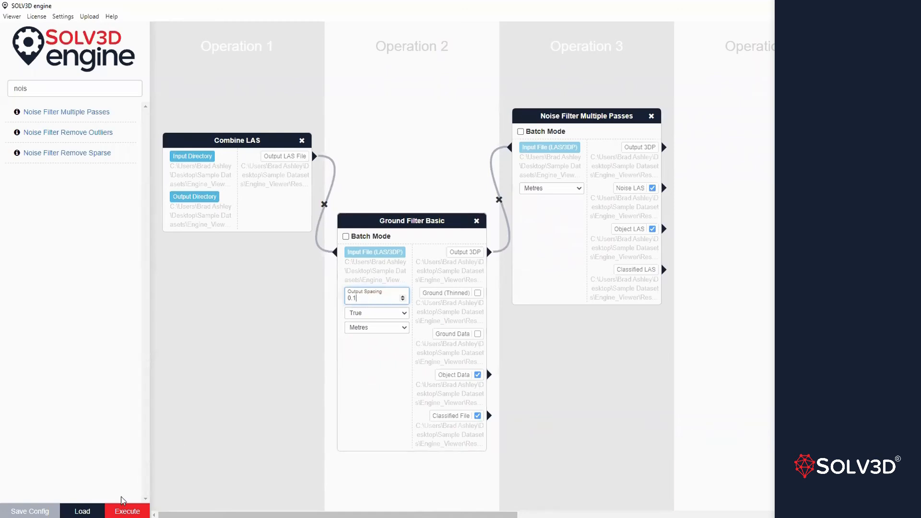
Examine the command lines of the combine, ground_filter and noise_filter functions in the workflow confirmation, then cancel execution.
click(126, 510)
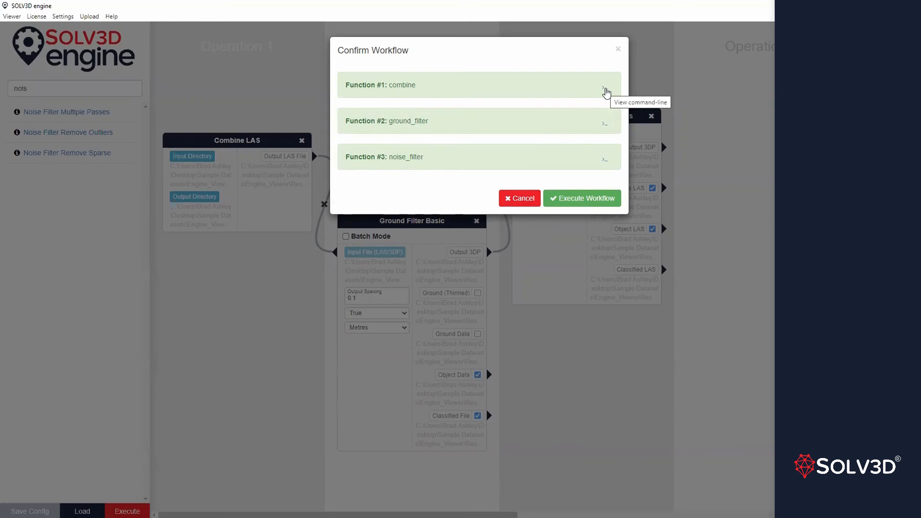
click(605, 89)
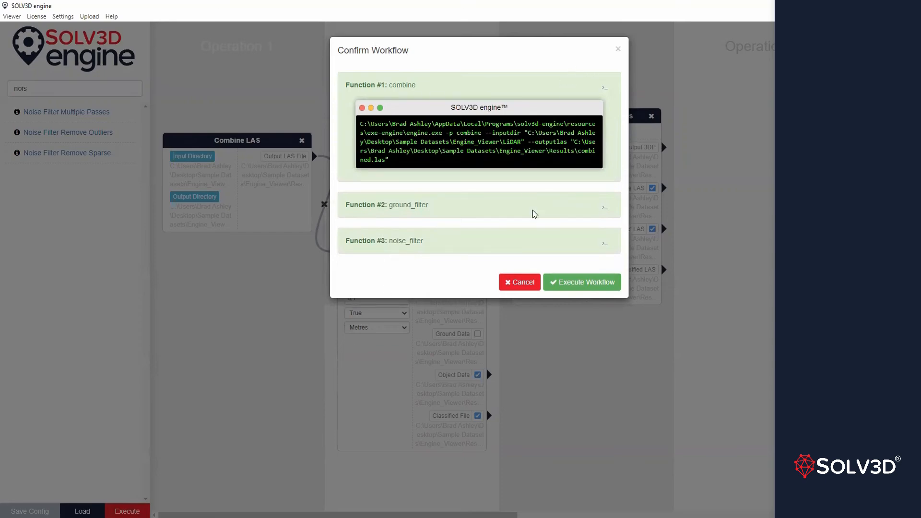
click(605, 207)
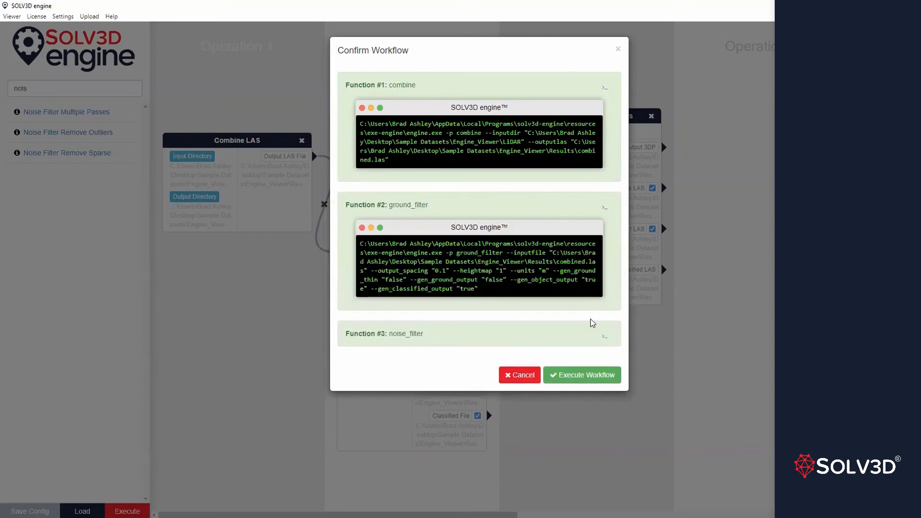
click(605, 337)
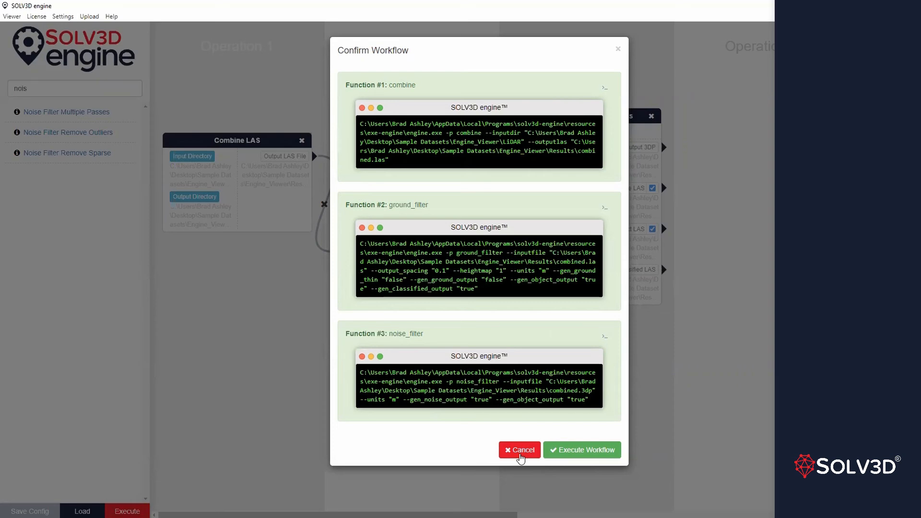
click(520, 457)
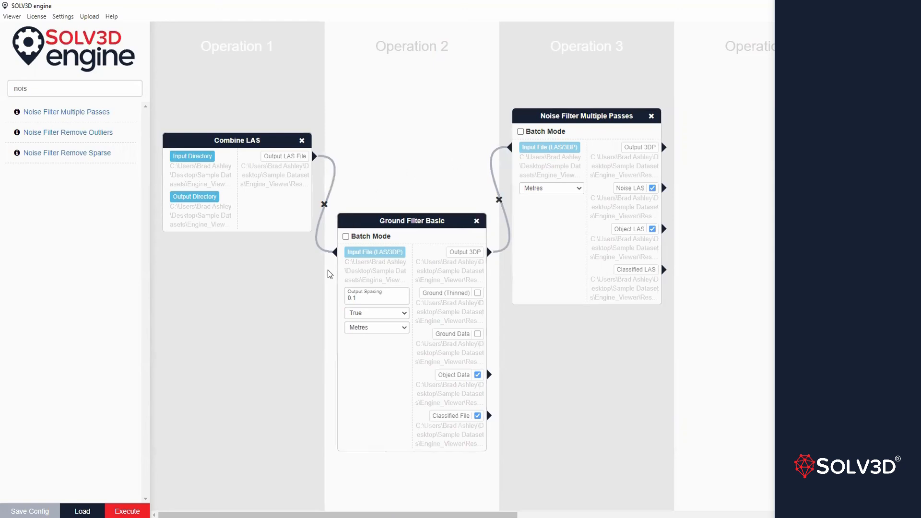
Remove the Combine LAS function from Operation 1.
drag(302, 140, 302, 140)
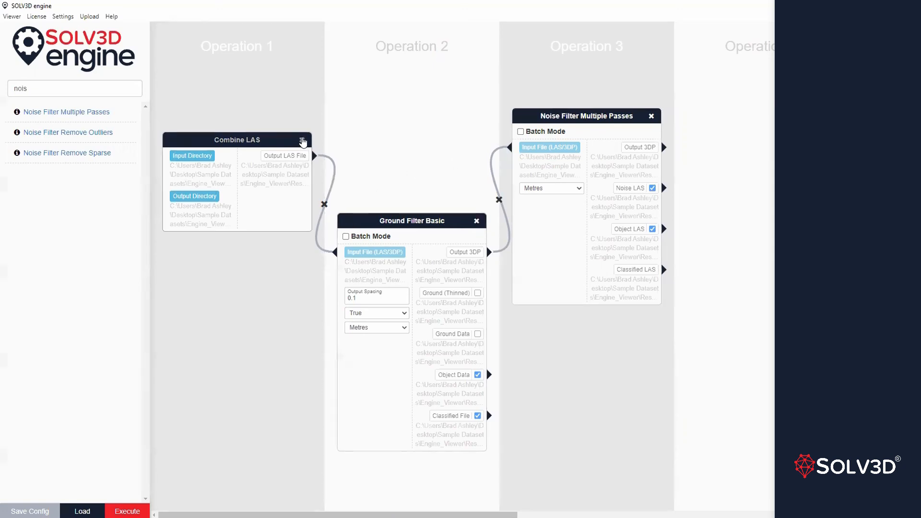
click(302, 140)
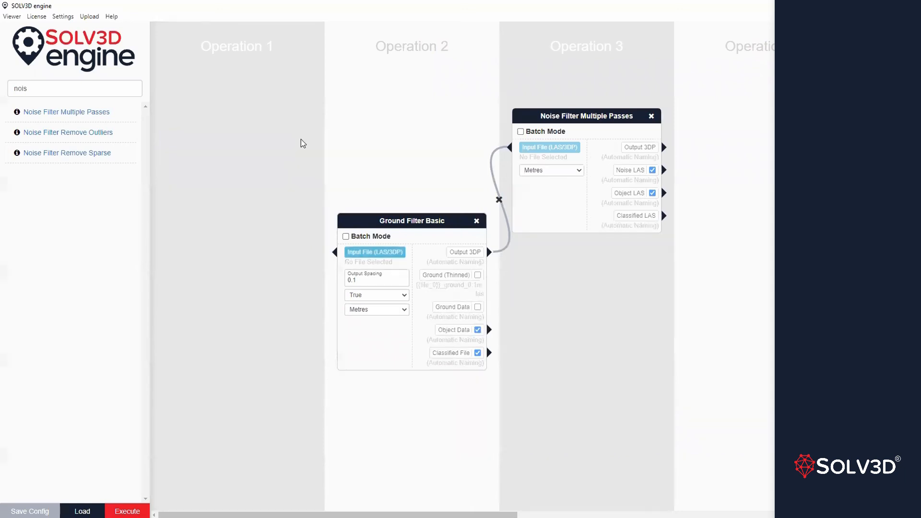
Enable Batch Mode on both filters and connect the Ground Filter Basic Output Folder to the Noise Filter Multiple Passes Las Directory.
click(345, 236)
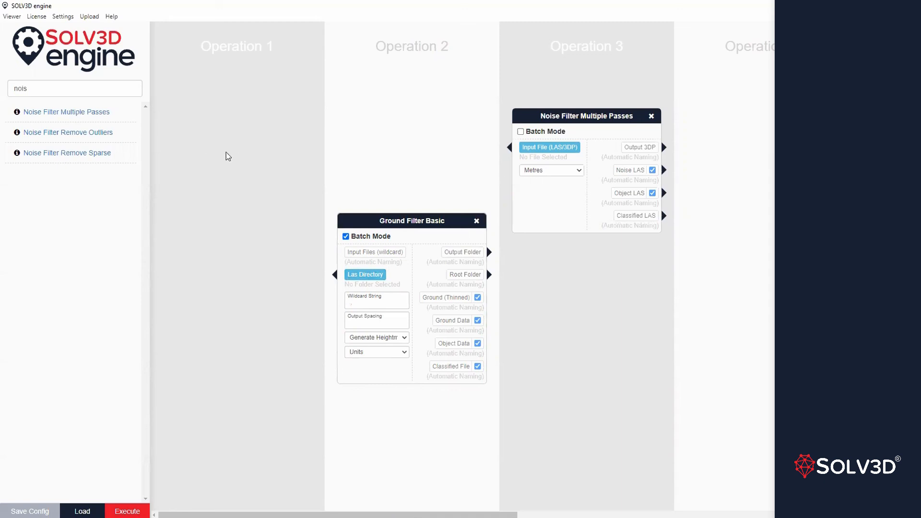
click(520, 132)
drag(490, 252, 511, 172)
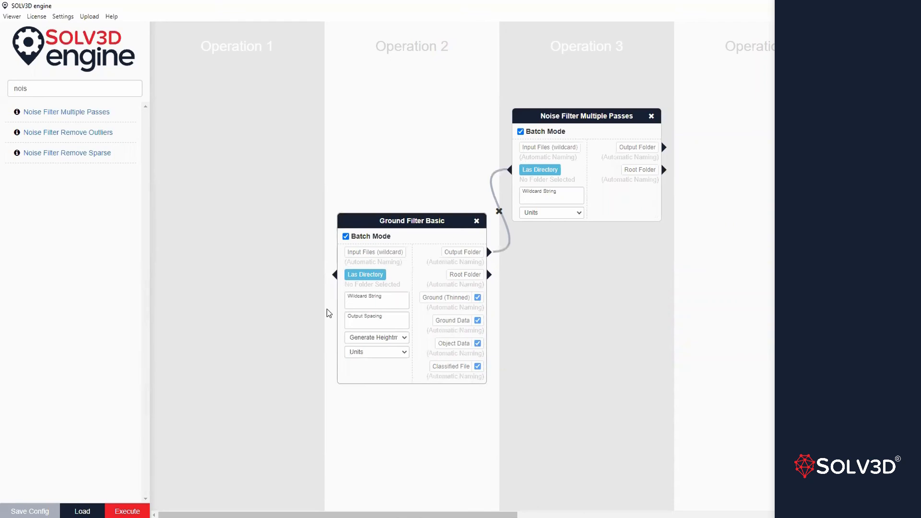